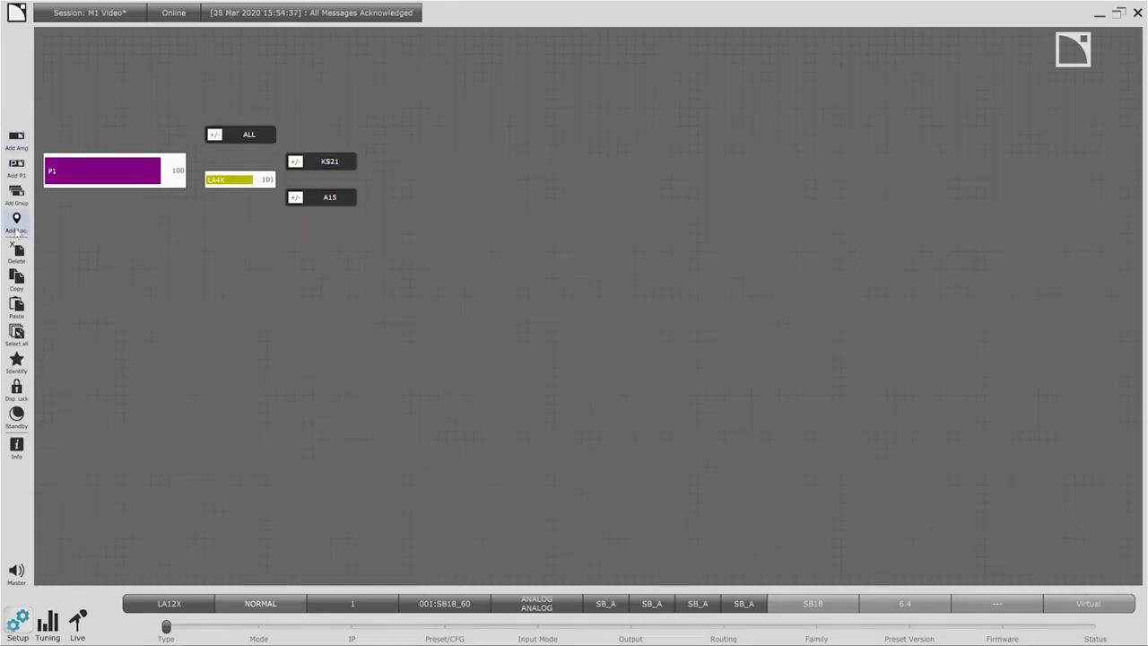
Step: Add a measurement location named 1 Center and place it in the open workspace beyond the KS21 and A15 groups
click(16, 223)
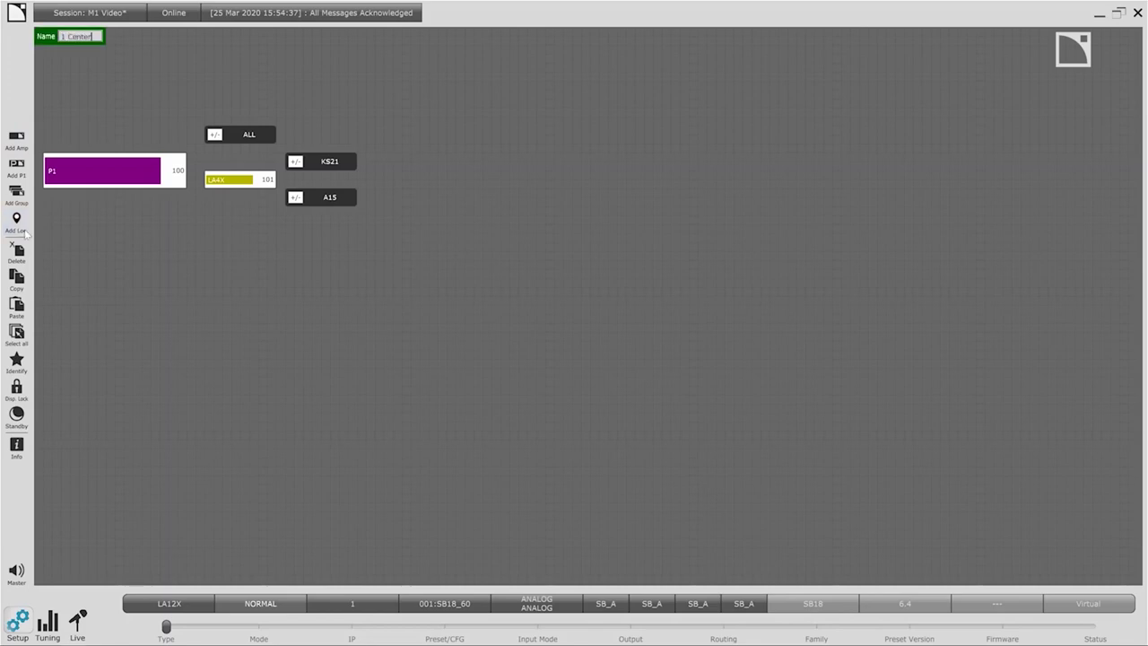
text(1 Center)
key(Return)
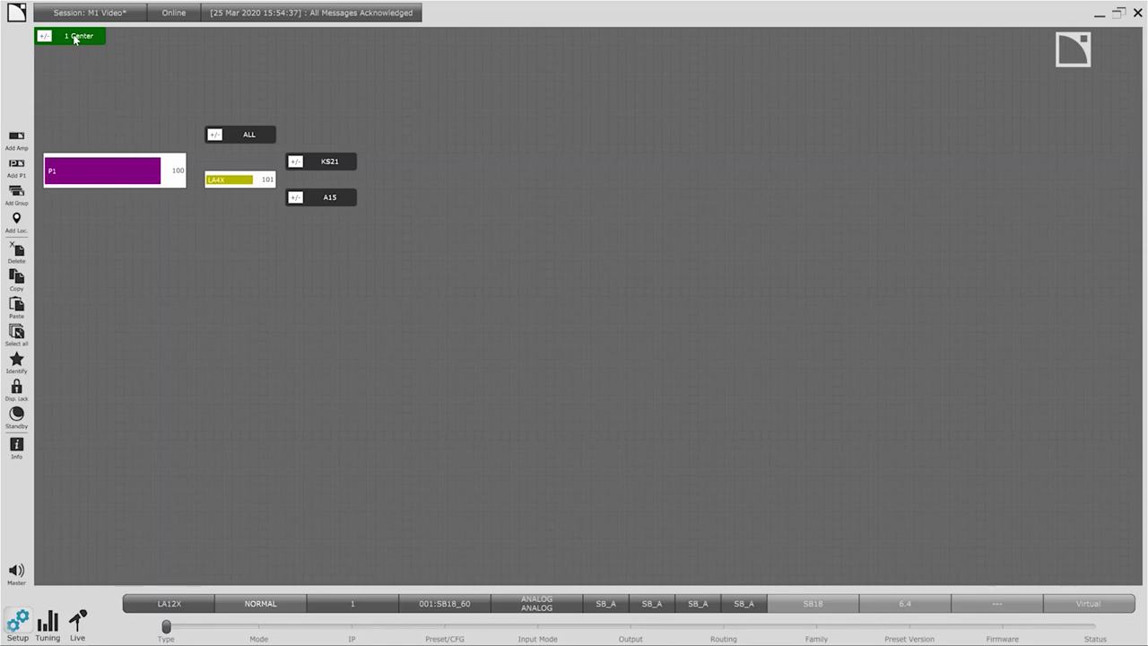
drag(77, 39, 499, 103)
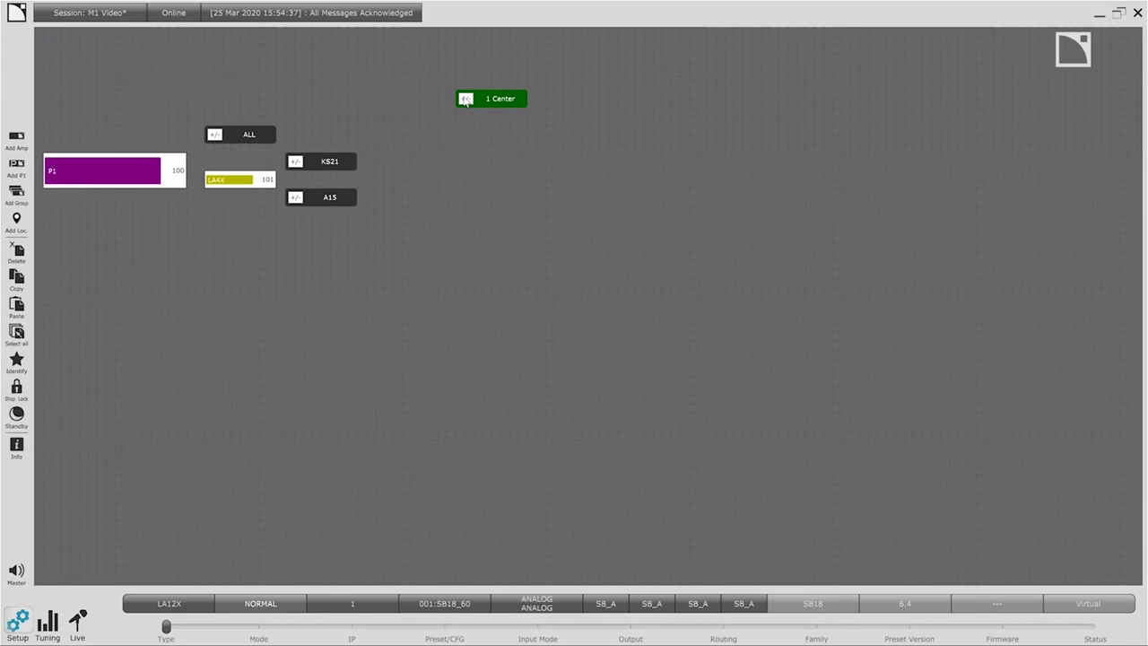
drag(365, 114, 357, 218)
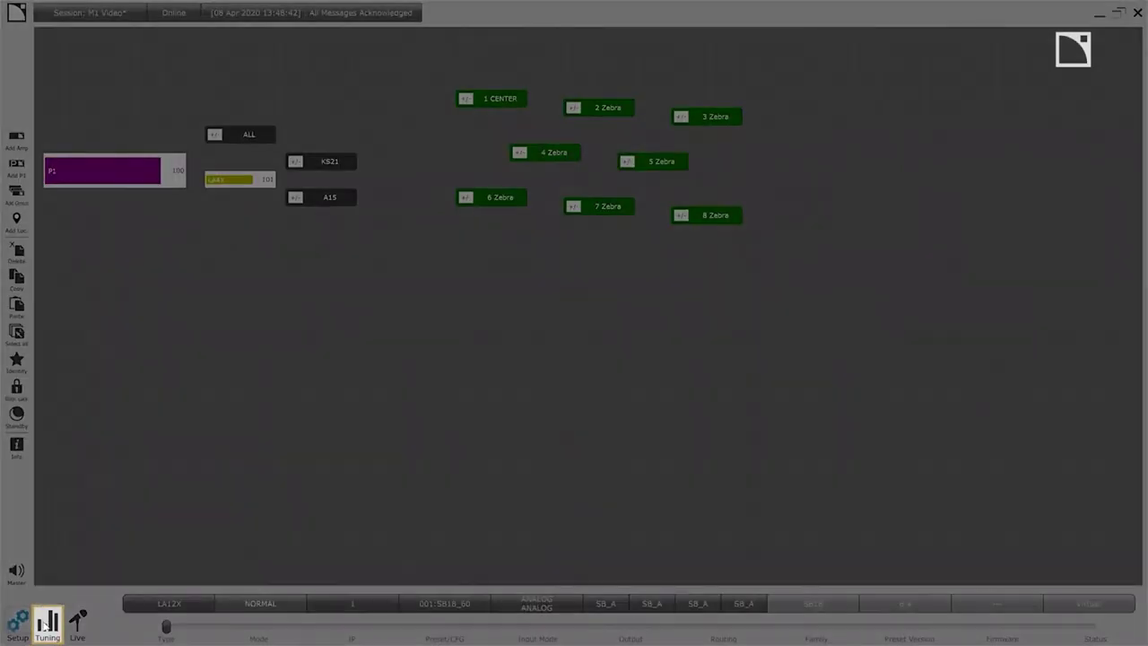
Step: Open the M1 tool in Tuning mode and review the A15 generator output selection and the microphone options for 1 CENTER
click(48, 621)
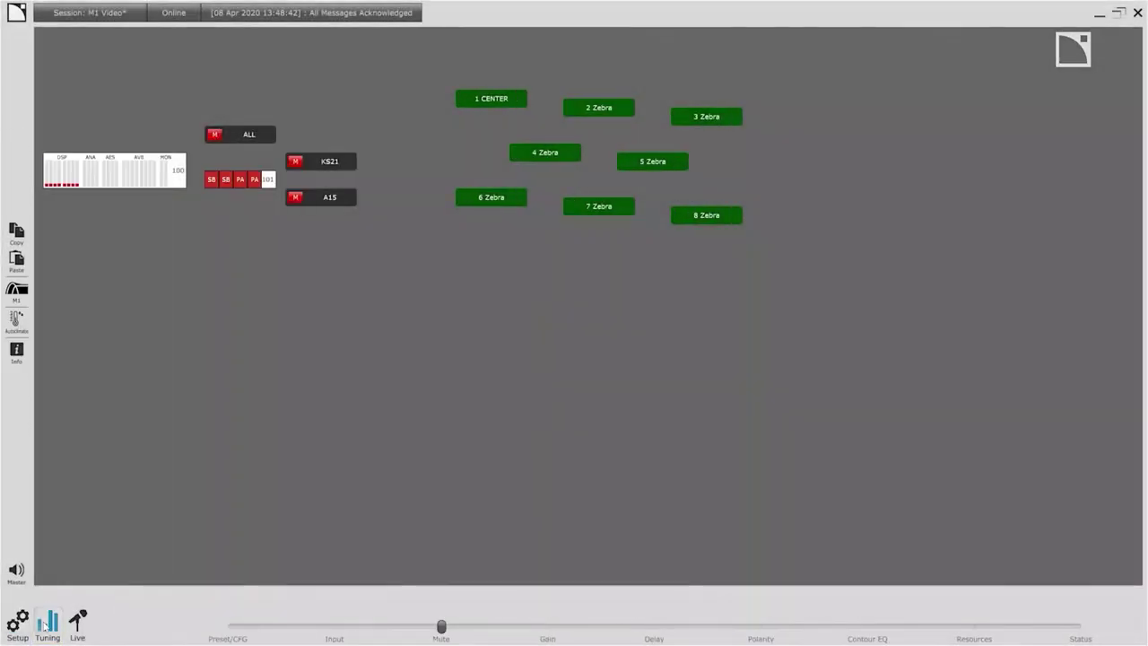
click(26, 292)
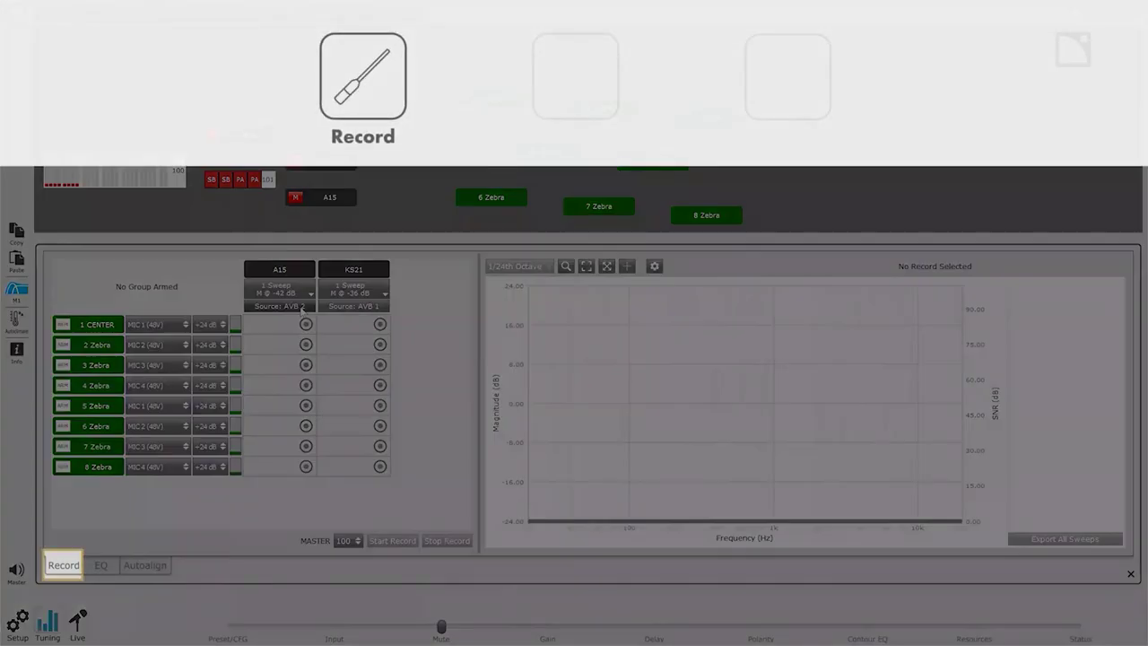
click(302, 307)
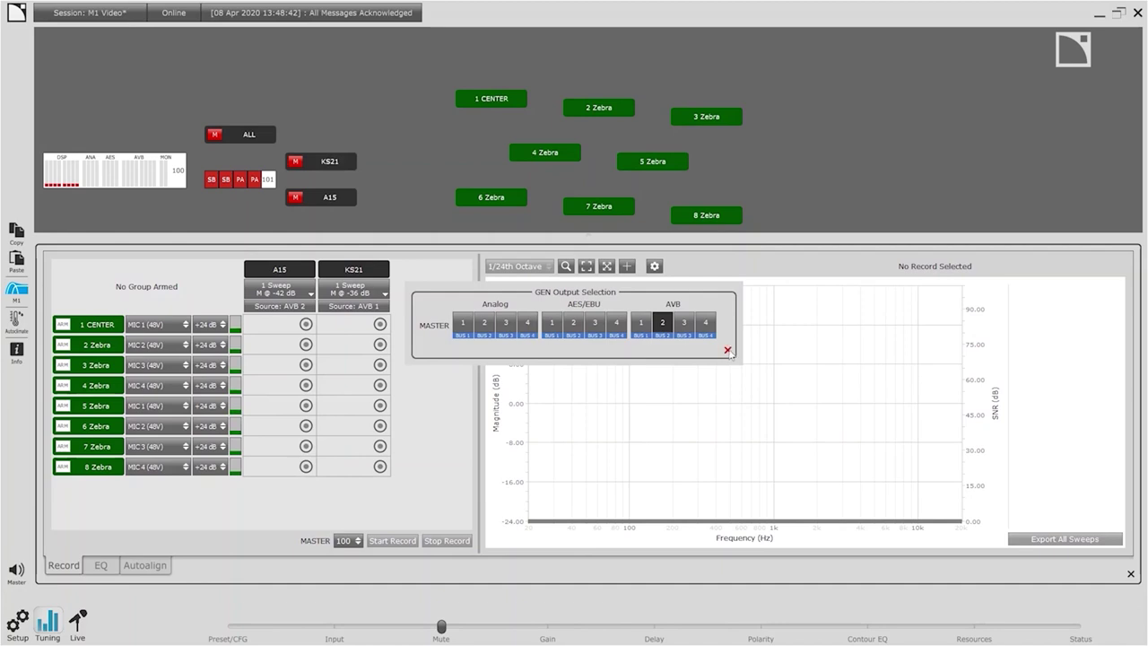
click(727, 349)
click(175, 326)
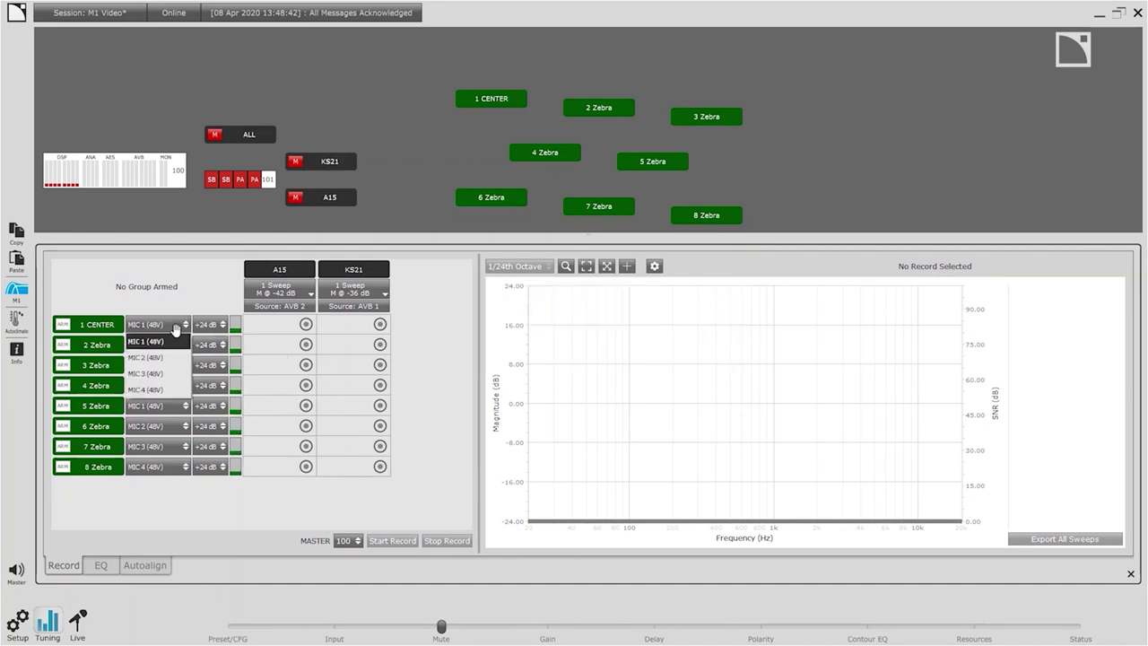
click(175, 327)
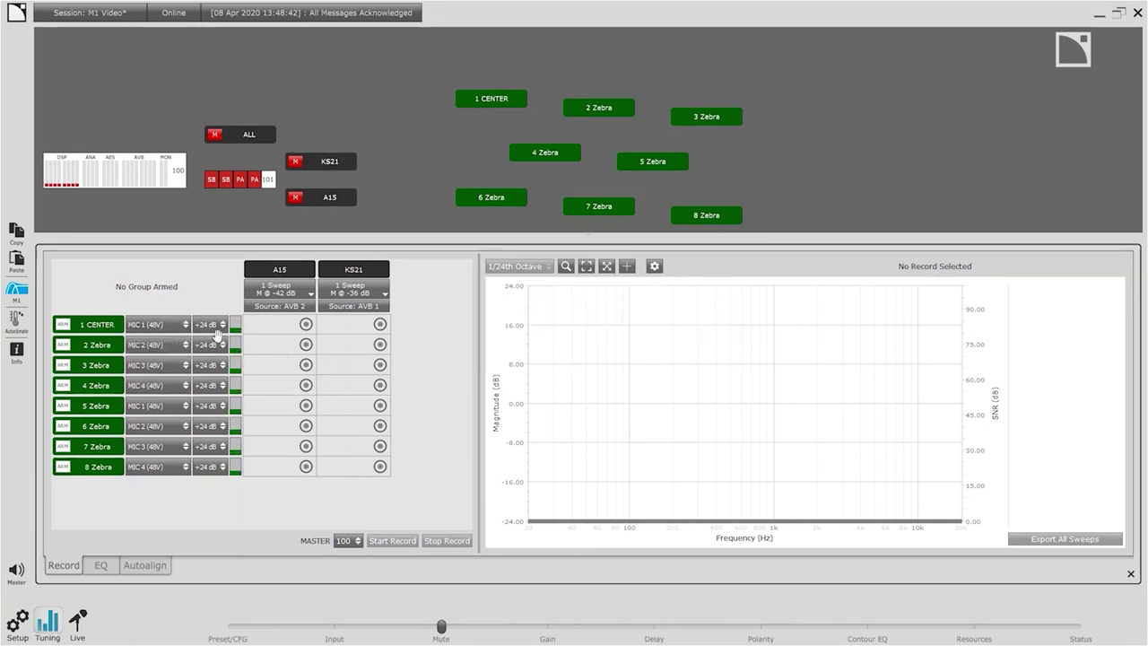
Step: Arm locations 1 CENTER, 2 Zebra, 3 Zebra and 4 Zebra for the A15 and KS21 groups and start recording
click(61, 325)
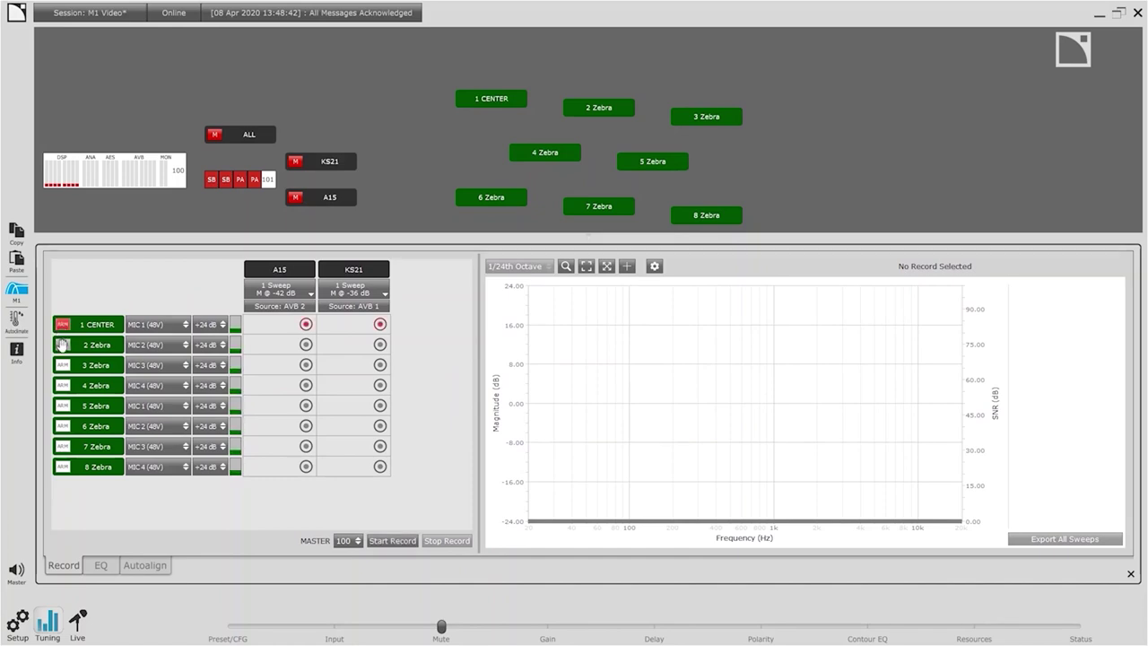
click(62, 365)
click(62, 384)
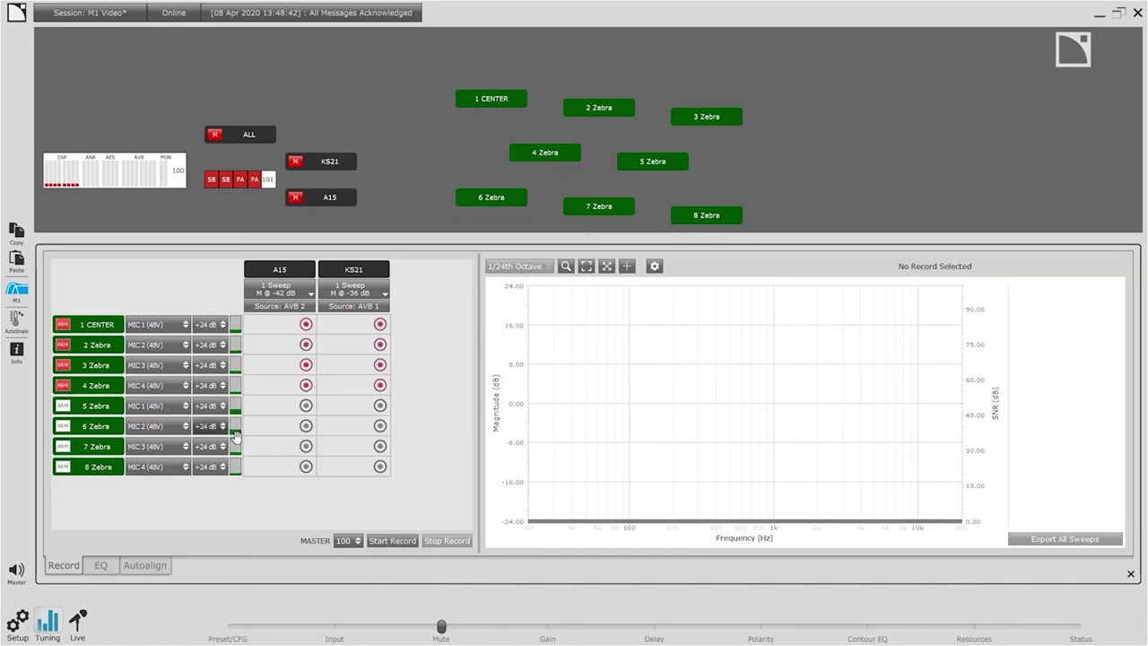
click(378, 542)
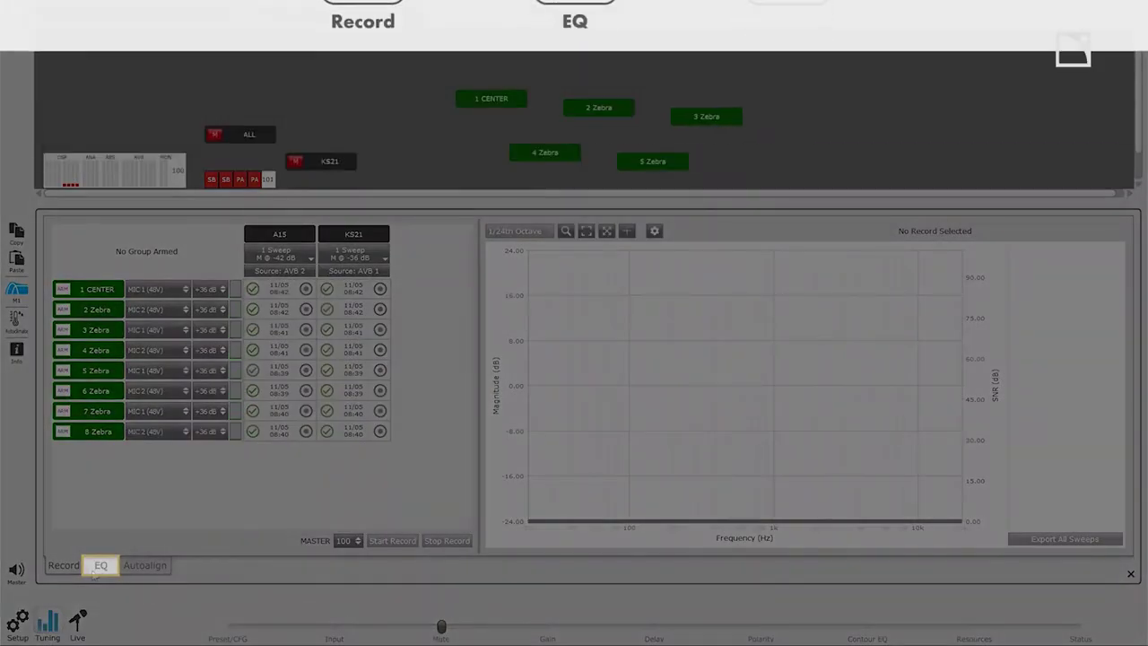
Step: In the M1 EQ page, display the group average curves of A15 and KS21 and include all A15 locations in the summation
click(93, 572)
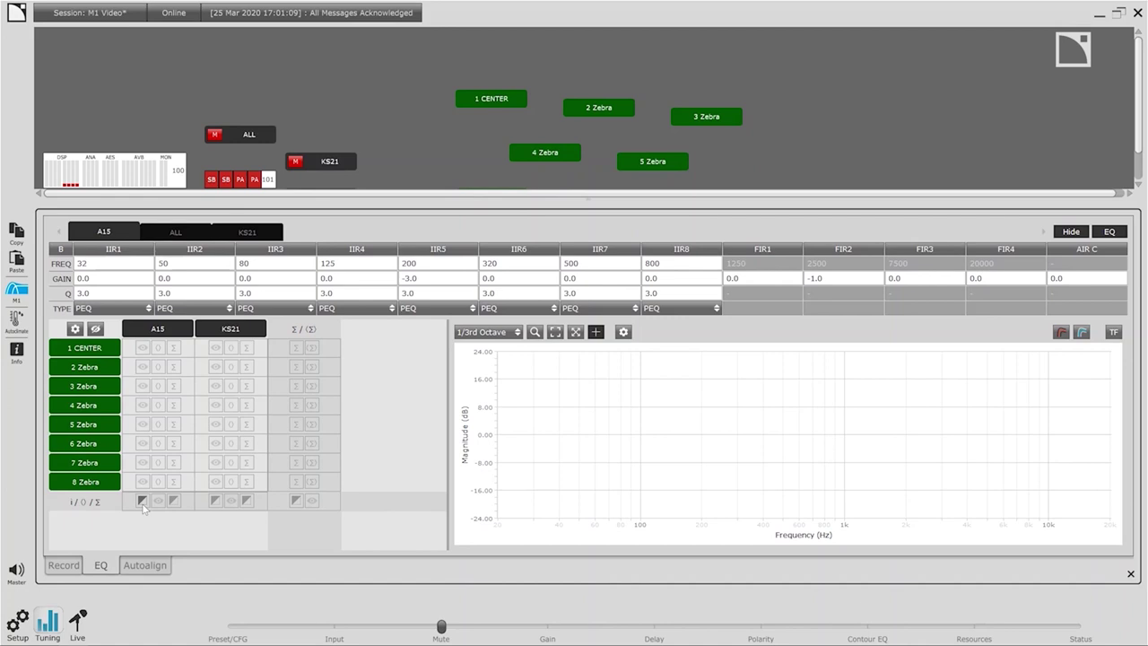
click(142, 502)
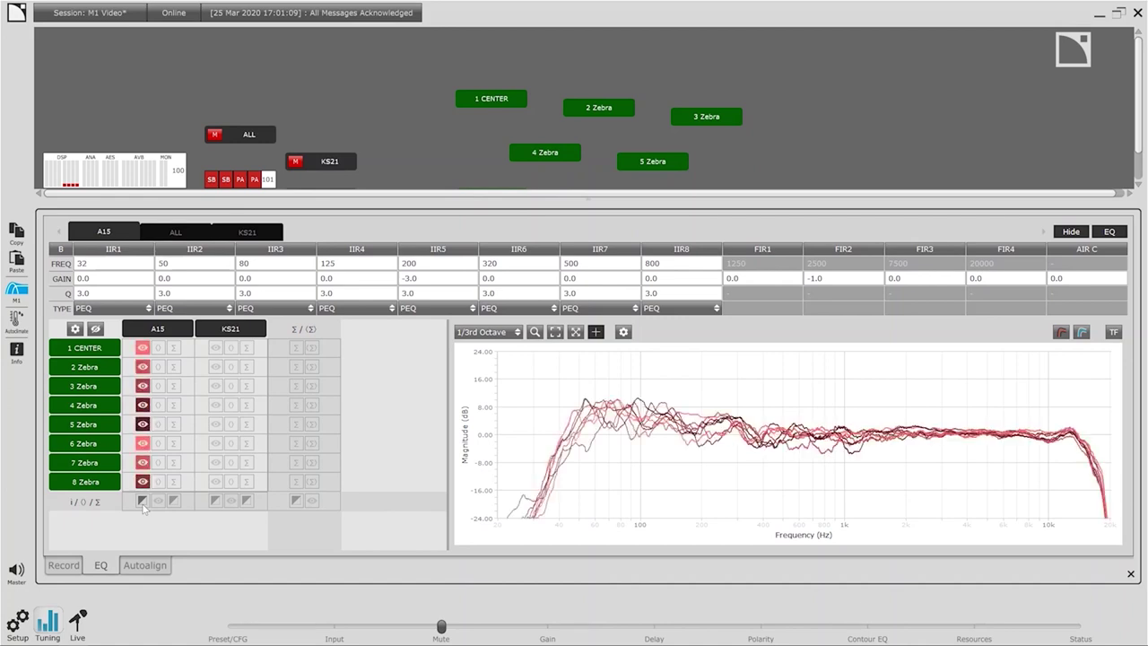
click(142, 503)
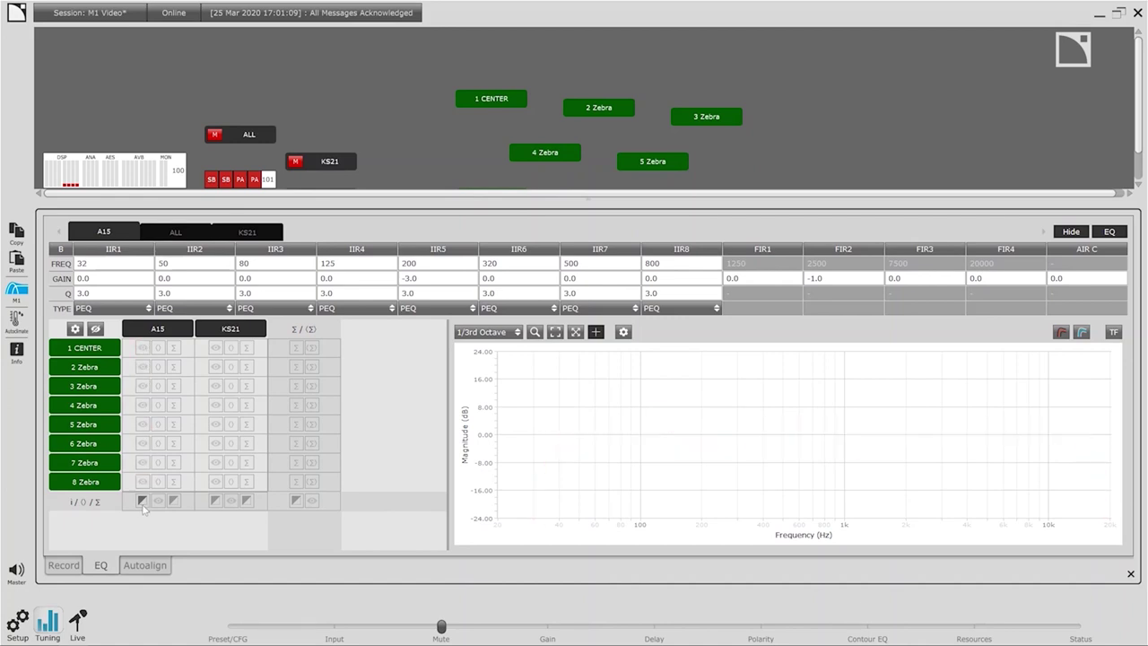
click(158, 501)
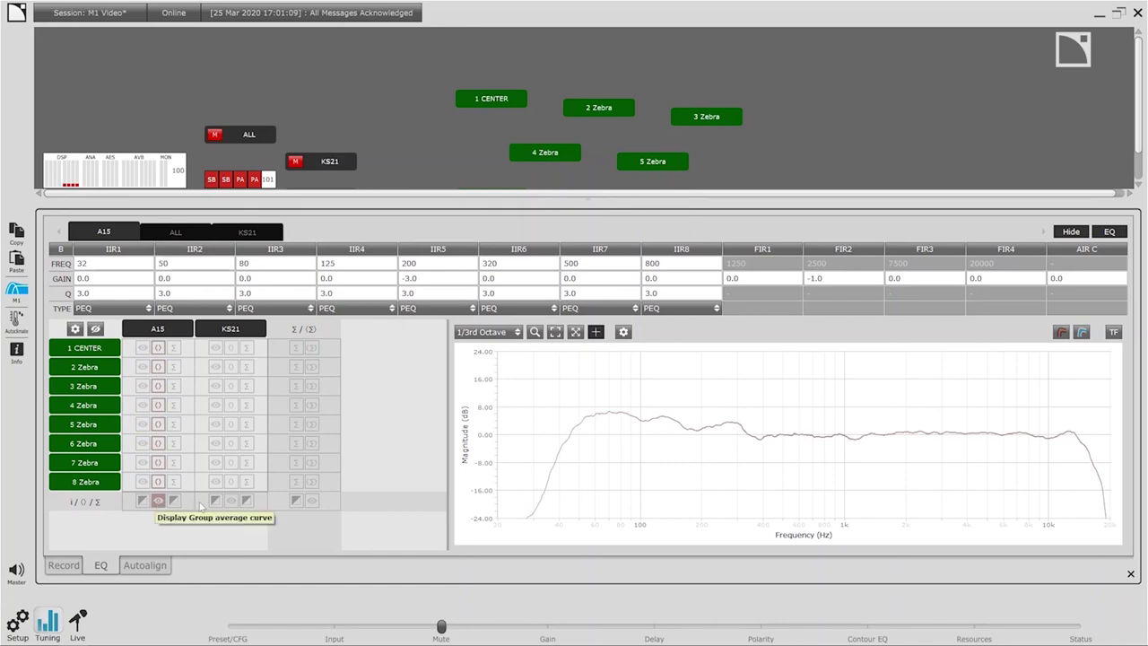
click(230, 502)
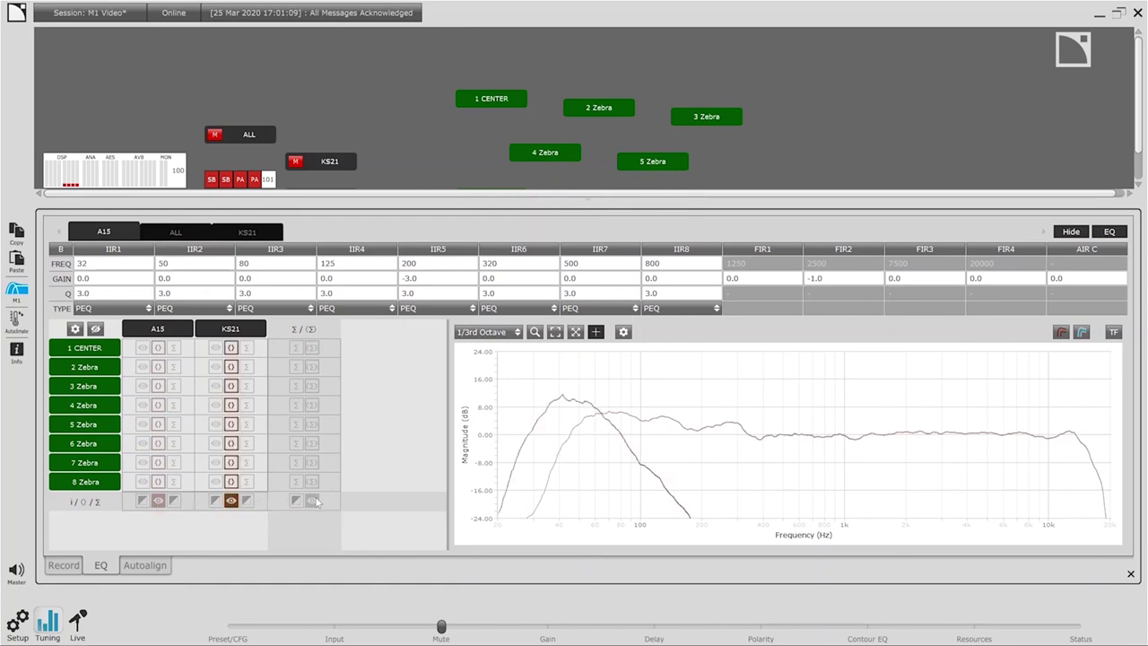
click(173, 501)
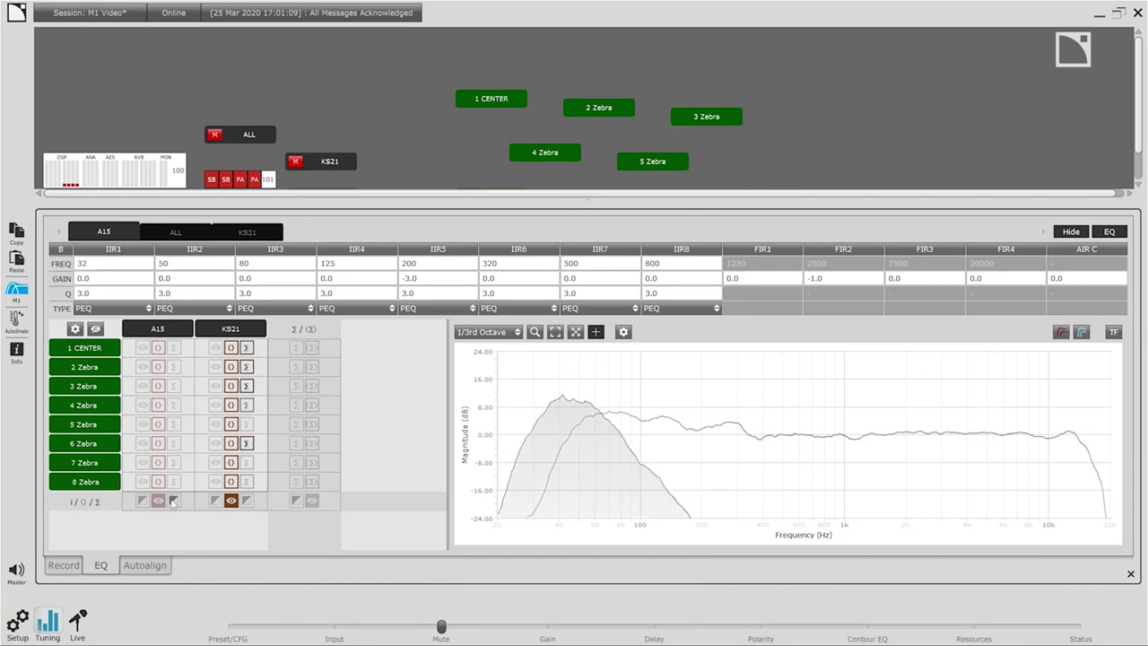
click(173, 501)
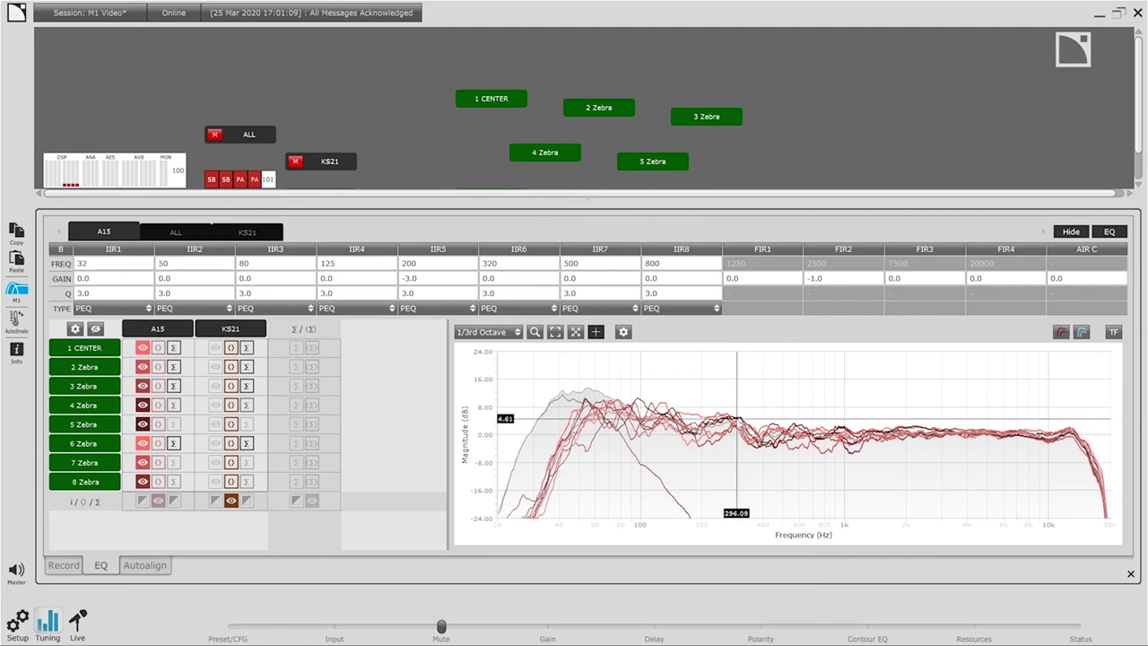
Step: Set the A15 group's IIR5 filter frequency to 295 Hz and activate that filter
click(464, 263)
text(295)
key(Return)
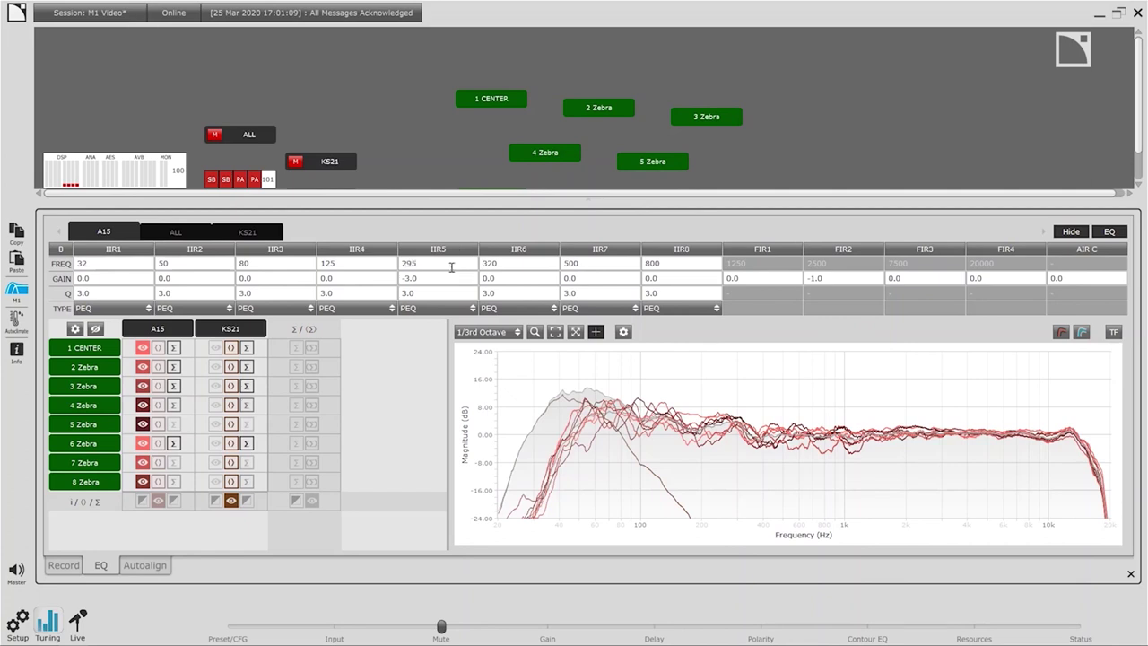
click(442, 255)
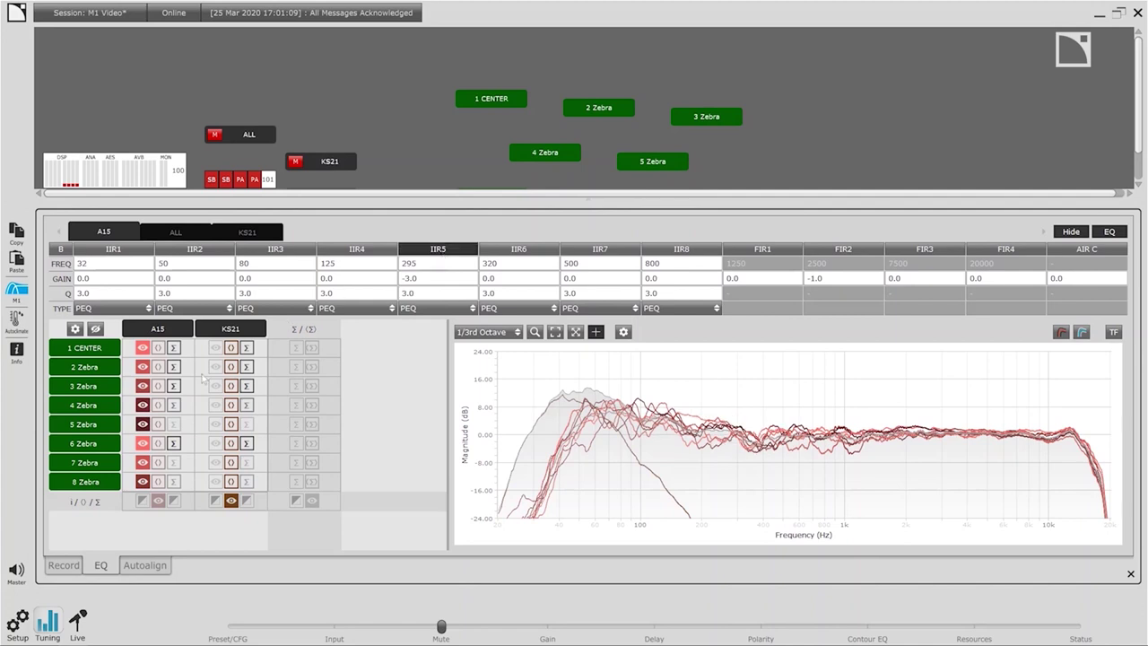
click(141, 500)
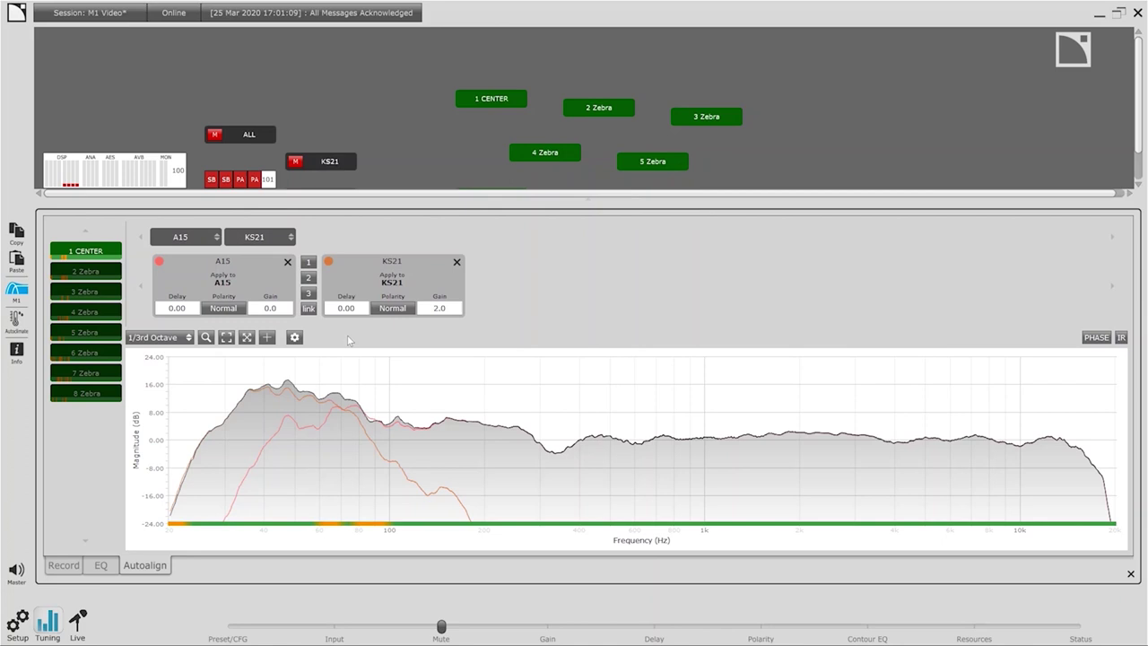
Step: Compare Autoalign solutions 1, 2 and 3 for A15 and KS21 at 1 CENTER, and apply solution 1
click(313, 263)
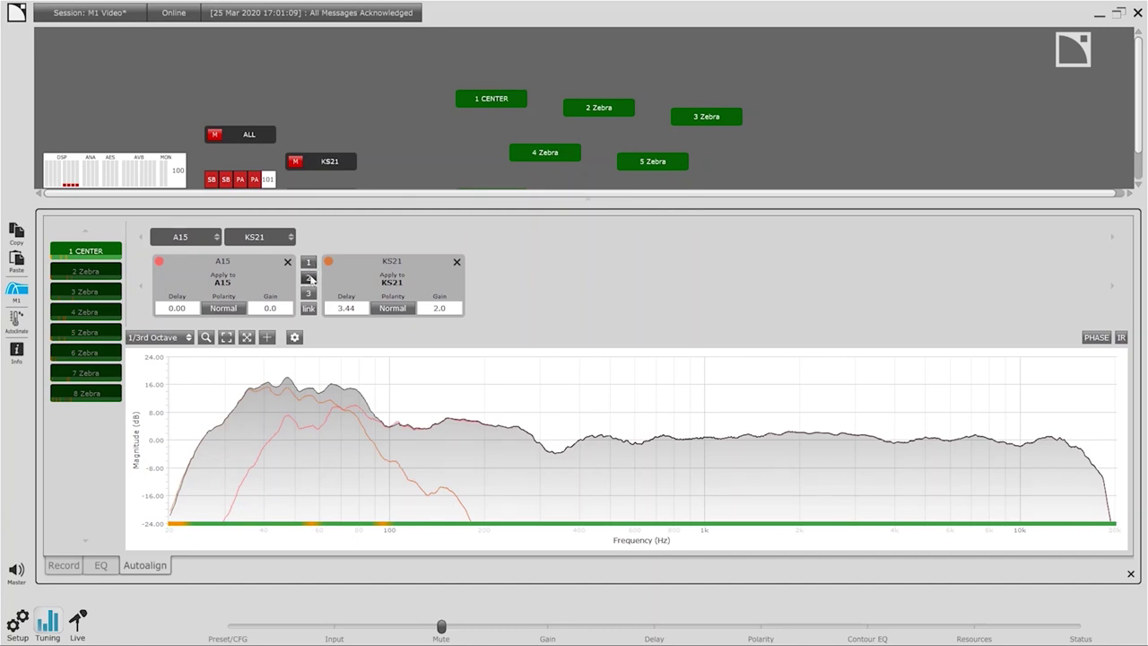
click(310, 279)
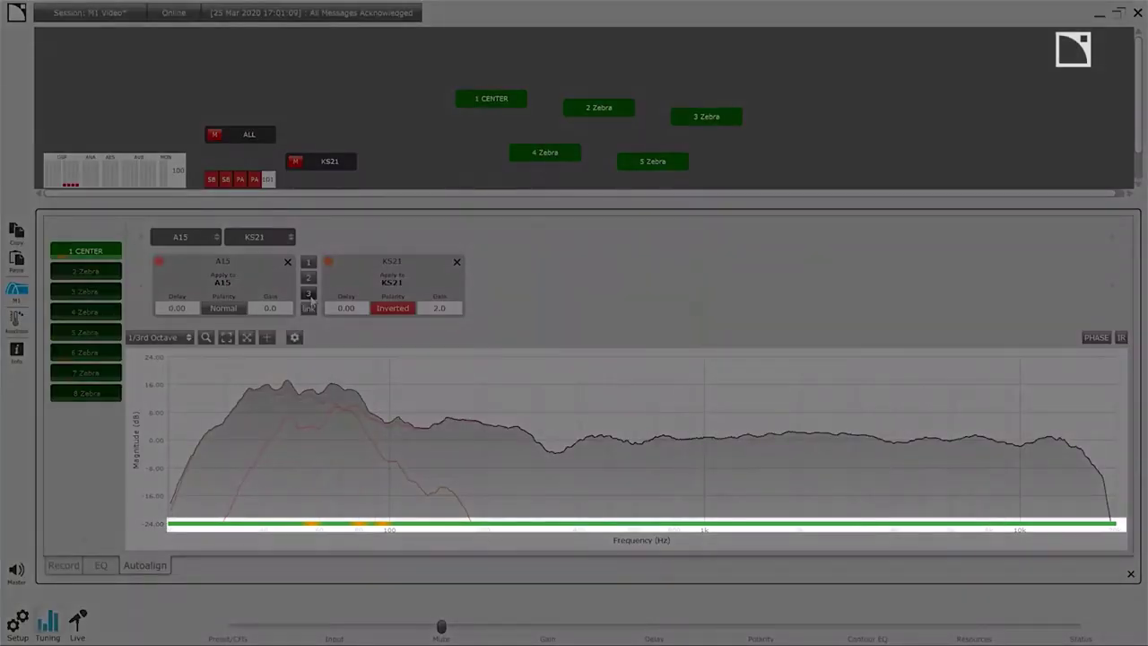
click(311, 294)
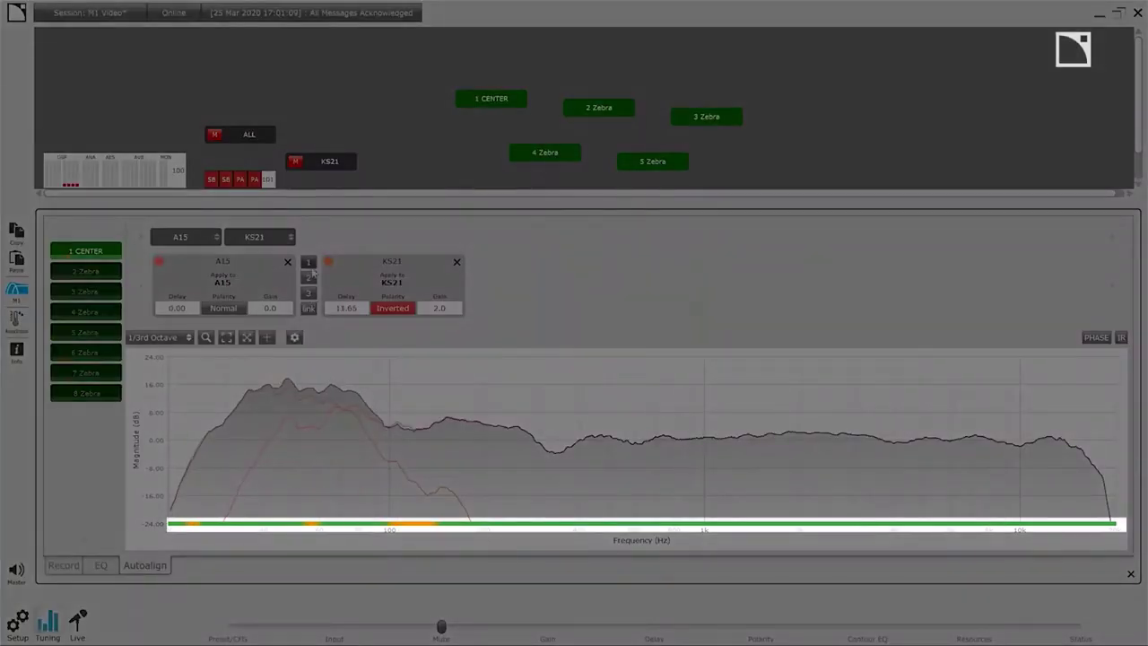
click(309, 263)
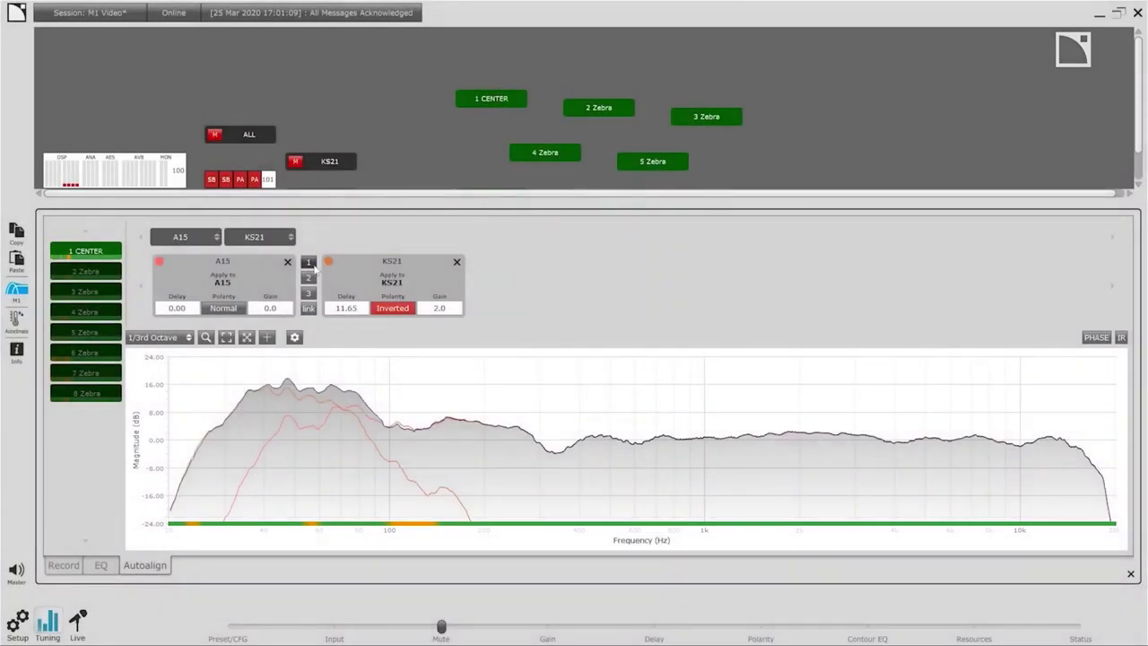
click(310, 261)
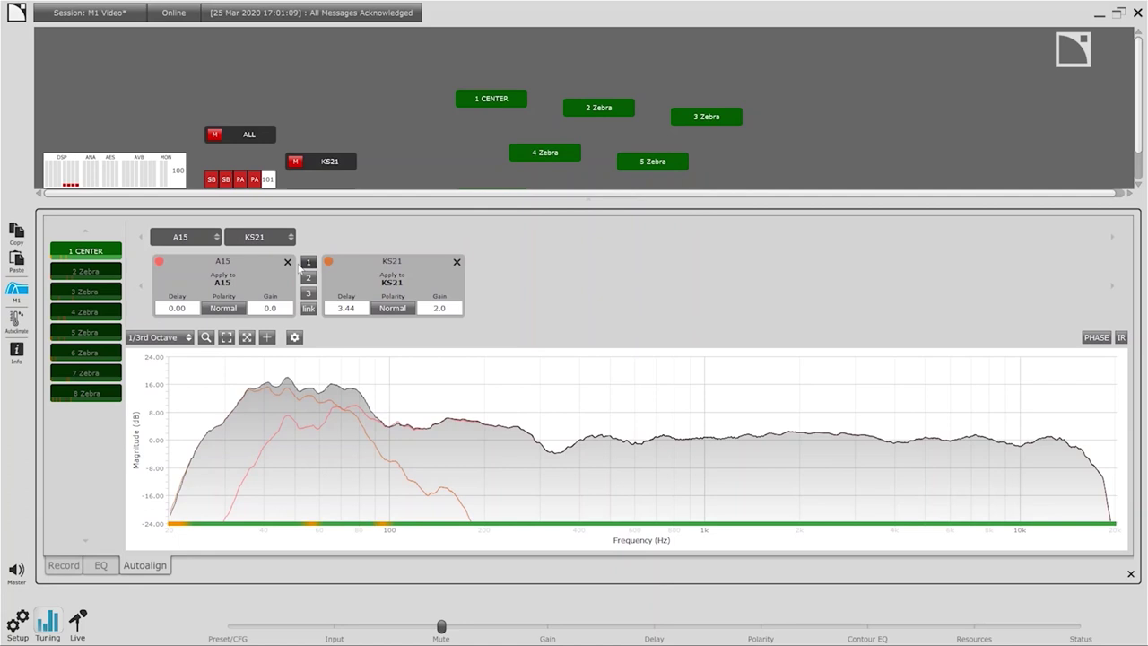
Step: Examine the A15 and KS21 alignment curves at each location from 2 Zebra through 8 Zebra
click(106, 271)
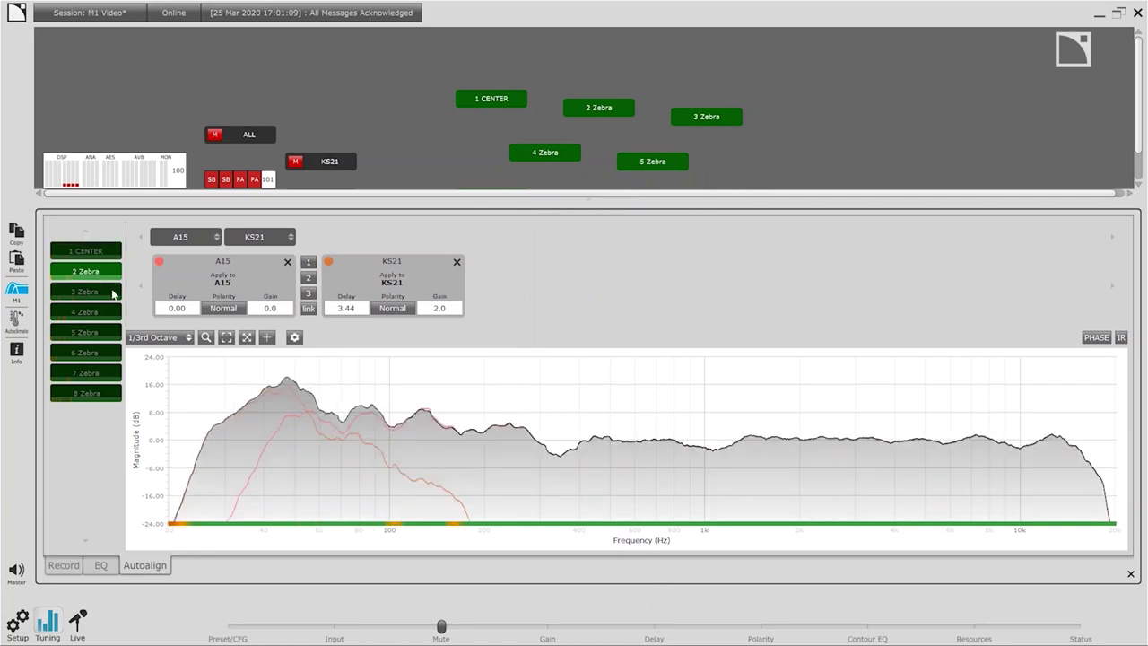
click(114, 295)
click(115, 313)
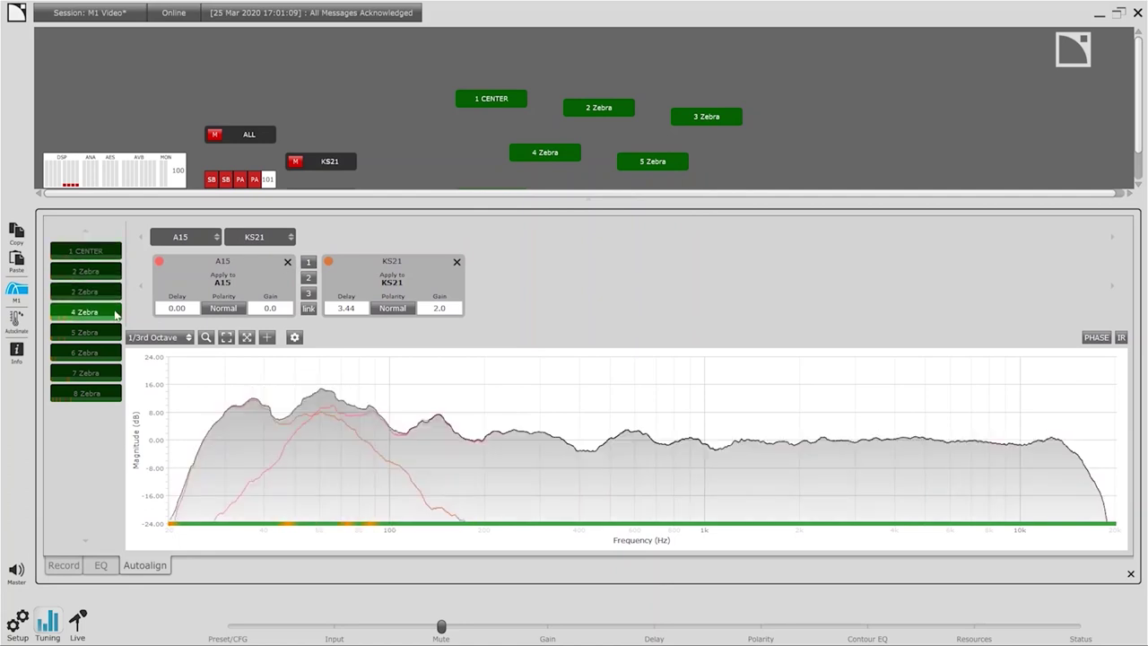
click(116, 336)
click(114, 355)
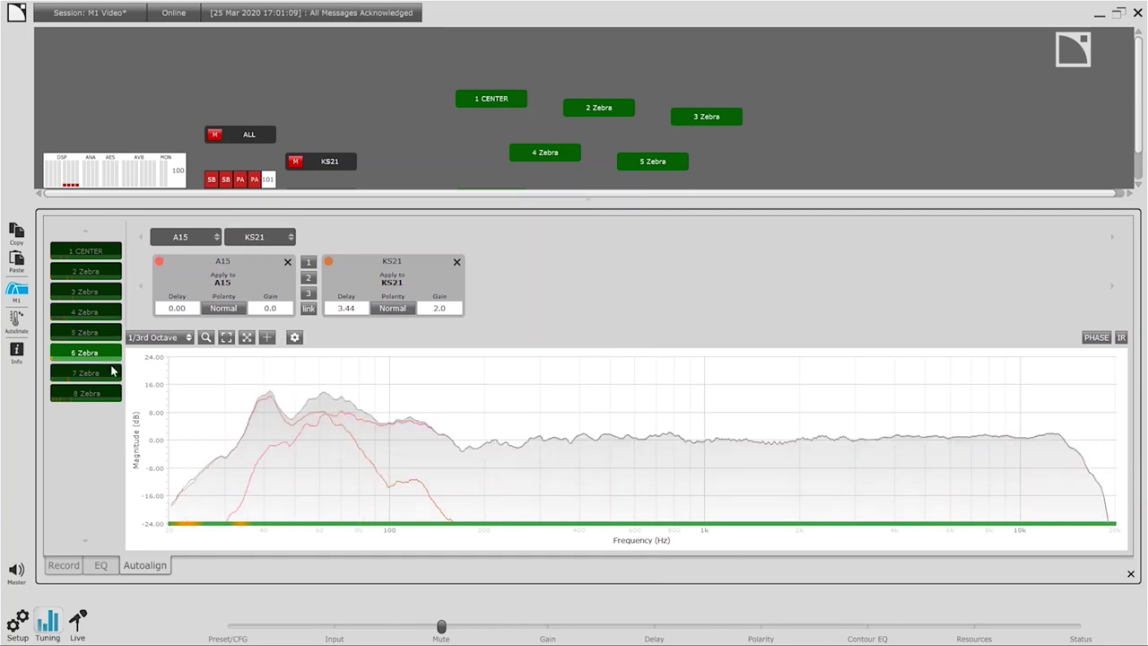
click(114, 375)
click(112, 394)
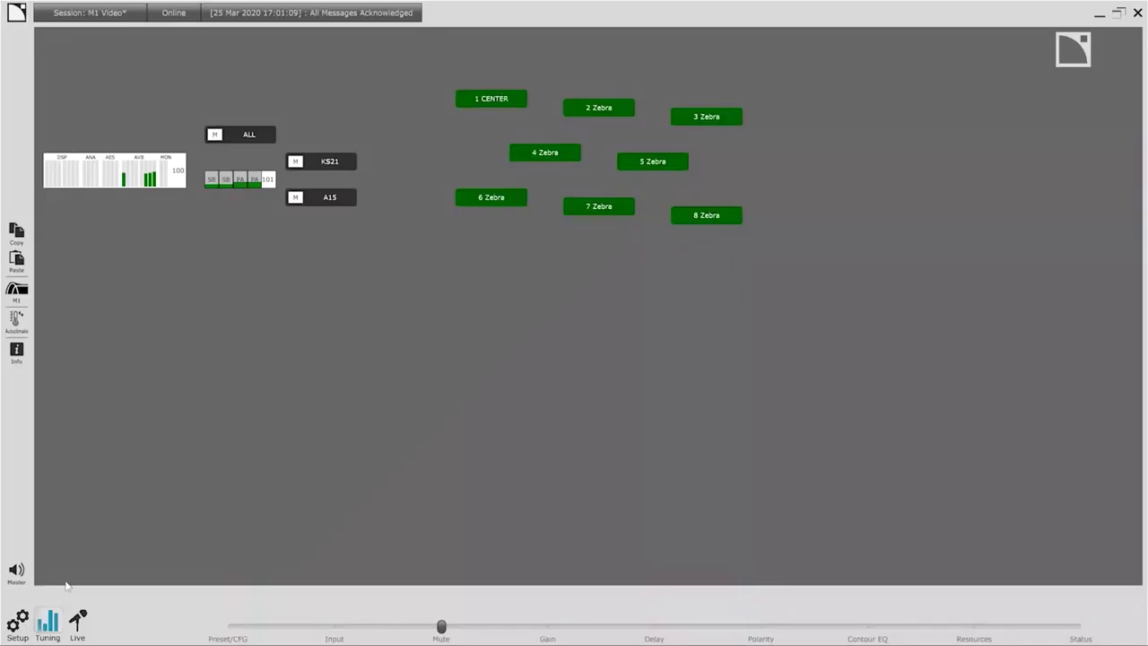
Step: Switch to Live mode and open the RTA tool
click(77, 621)
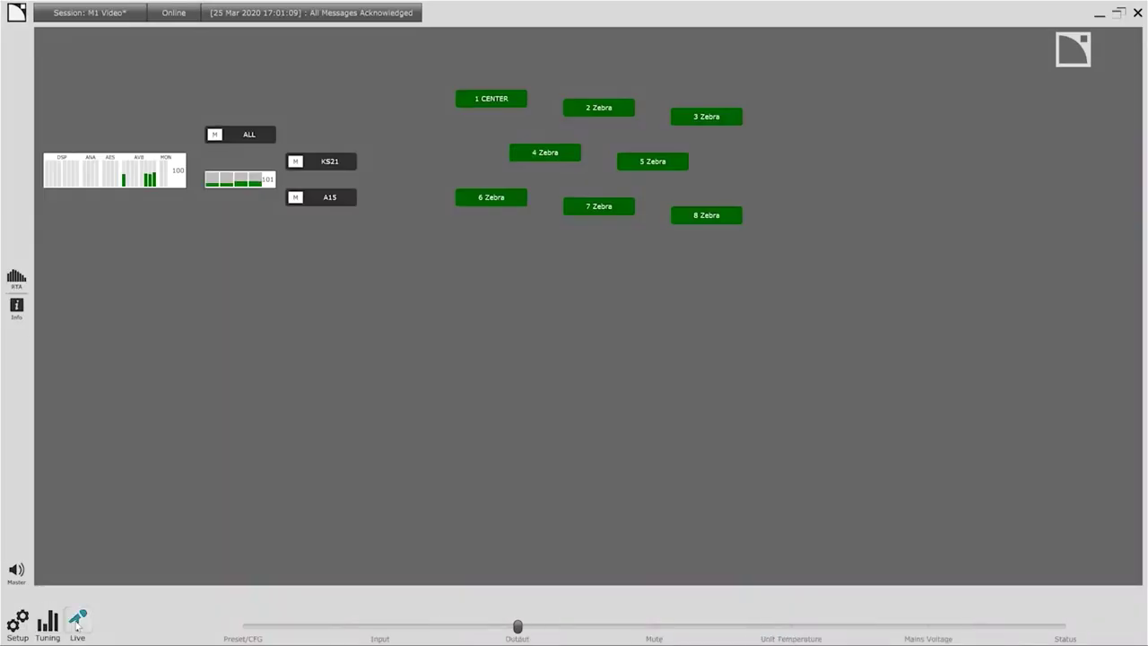
click(18, 278)
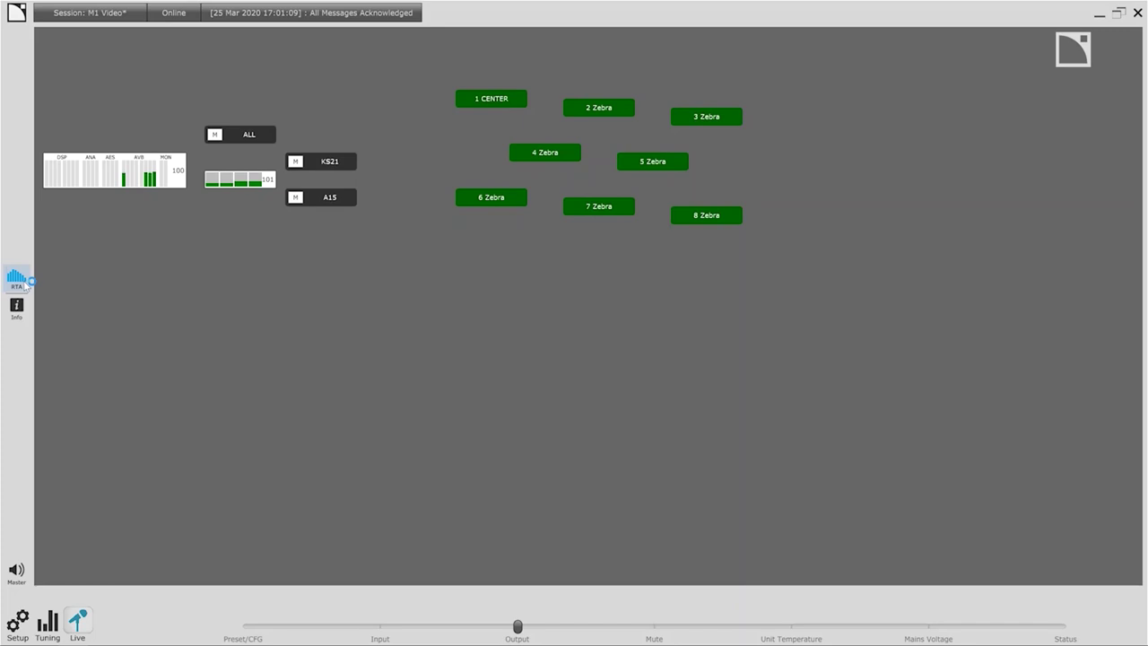